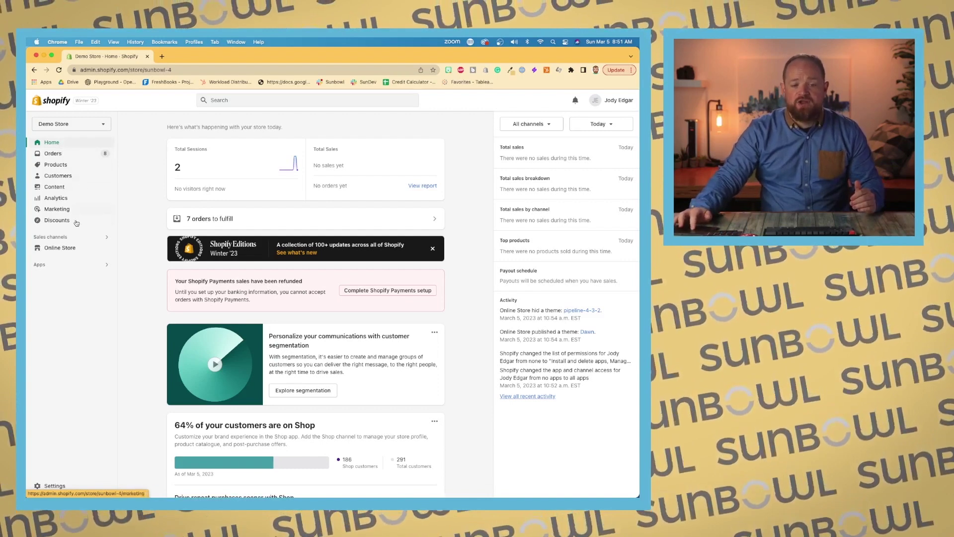
# - Unpin the Online Store sales channel from the sidebar, then go back to the admin Home dashboard
pyautogui.click(74, 248)
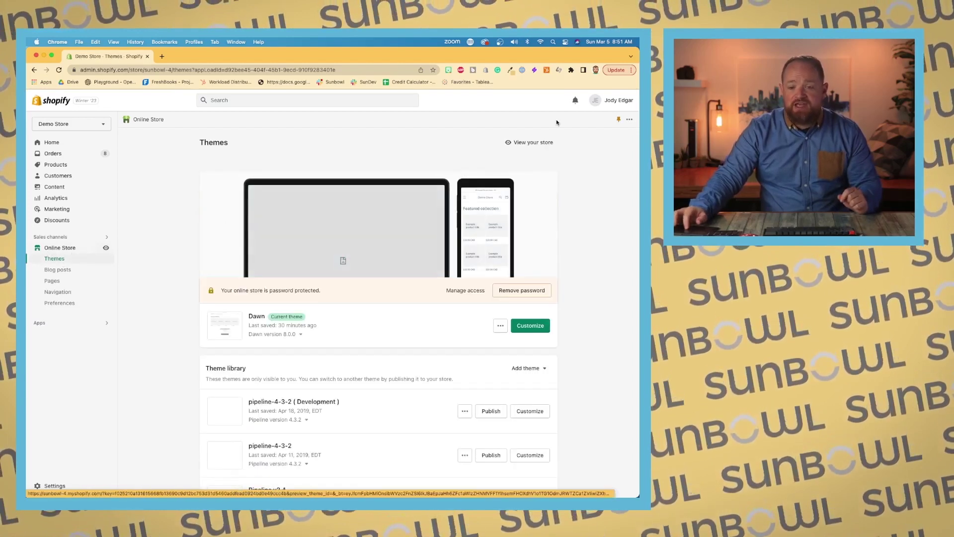
pyautogui.click(619, 123)
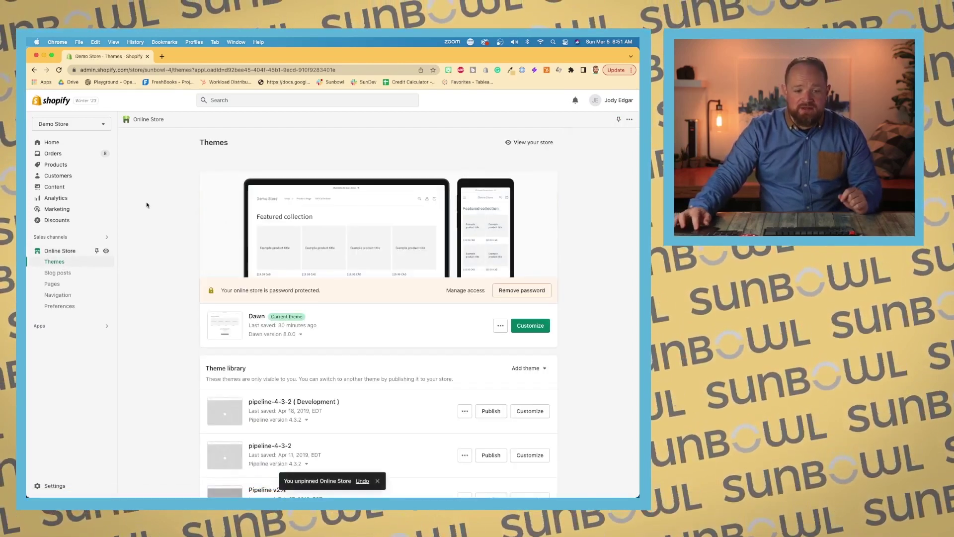
pyautogui.click(68, 145)
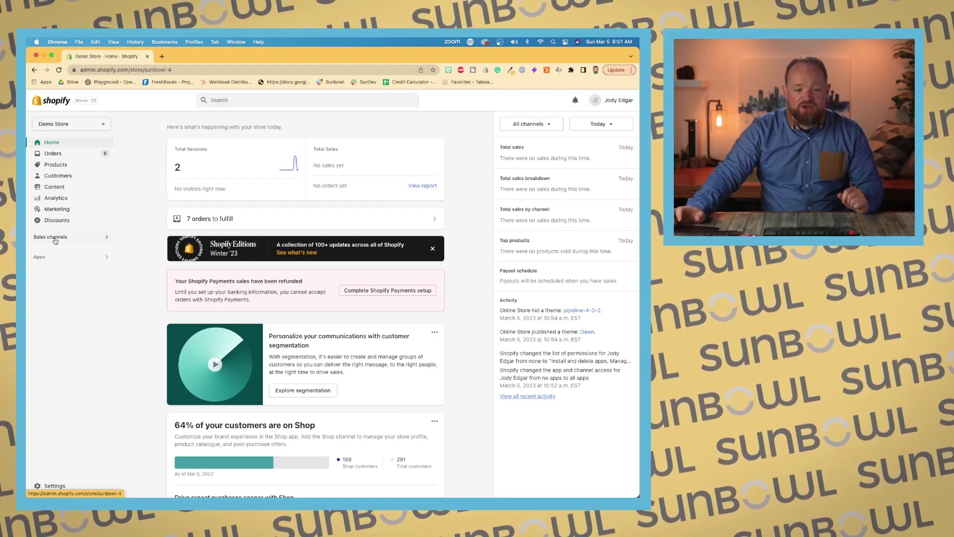
# - Choose Online Store from the installed sales channels list, with the page zoomed in
pyautogui.click(55, 238)
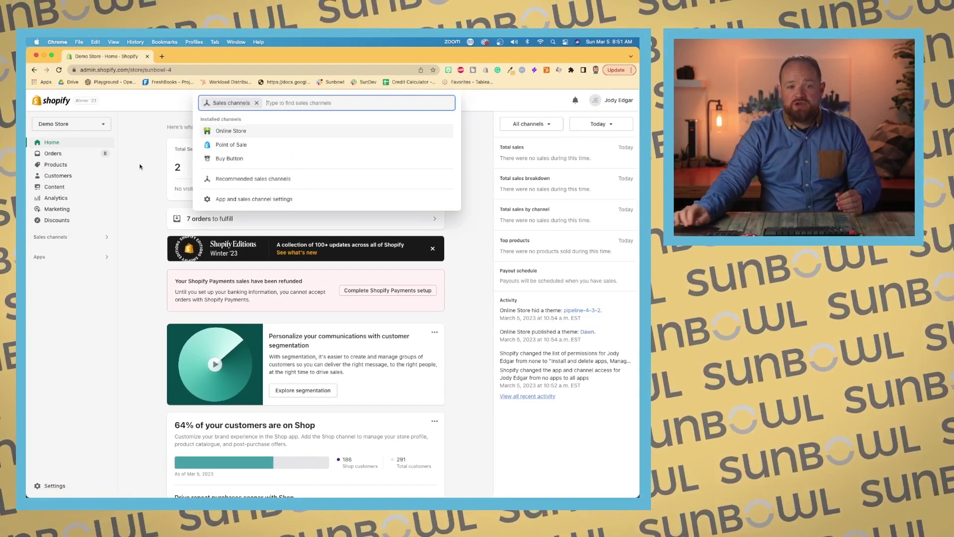
pyautogui.press('super+equal')
pyautogui.press('super+equal')
pyautogui.press('super+equal')
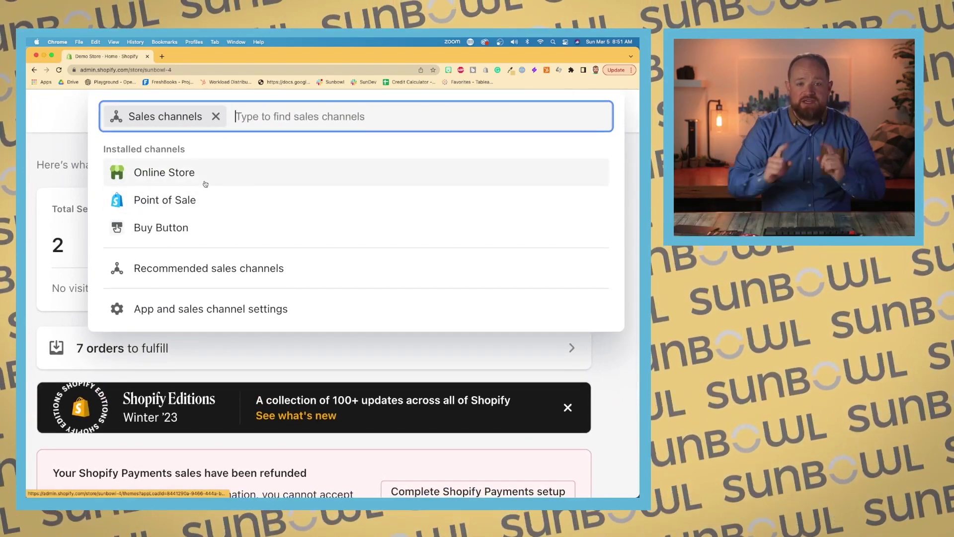
pyautogui.click(206, 183)
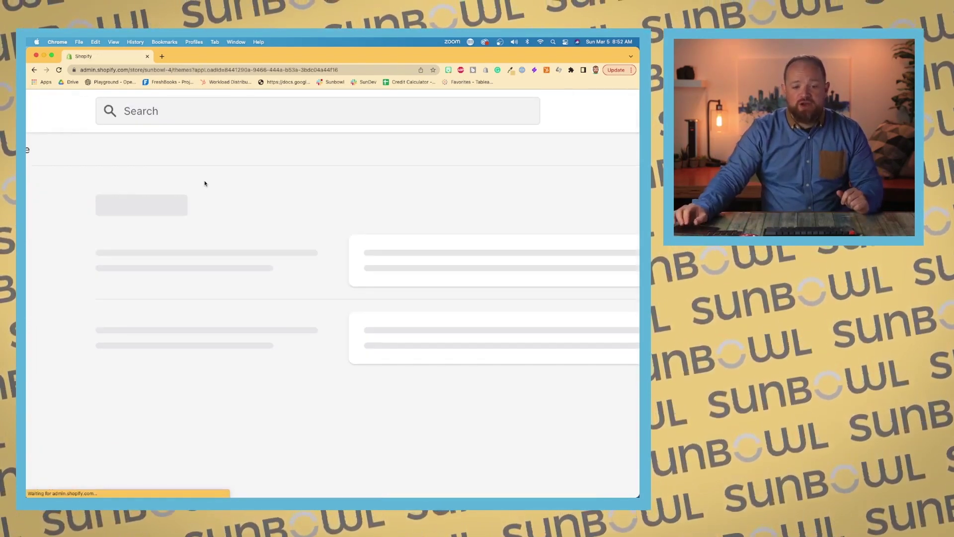
pyautogui.scroll(6, 213, 181)
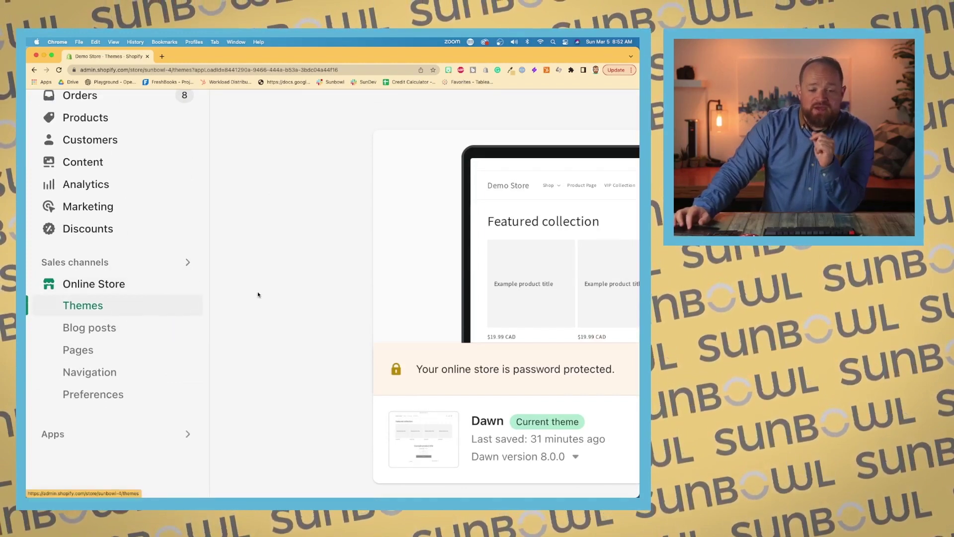
pyautogui.hotkey('ctrl', '0')
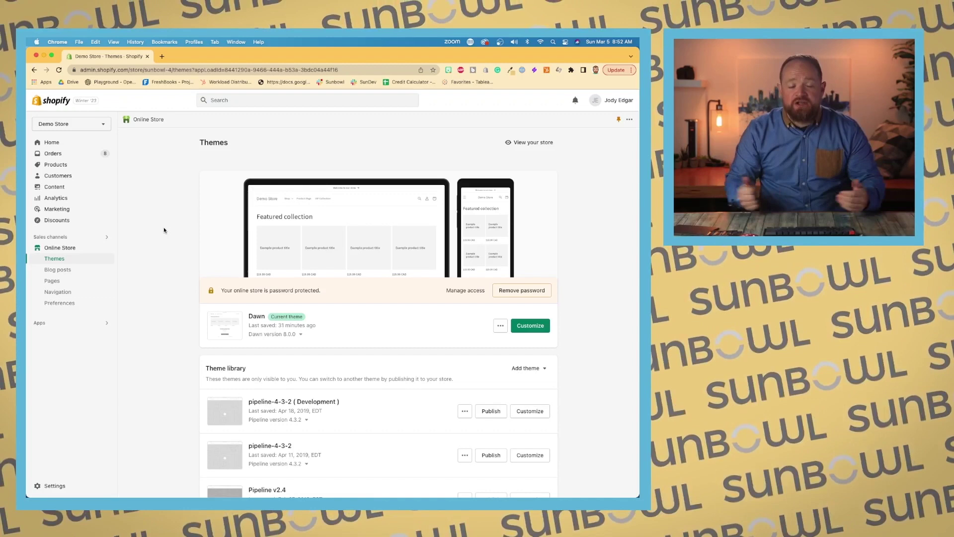
pyautogui.scroll(-10, 178, 195)
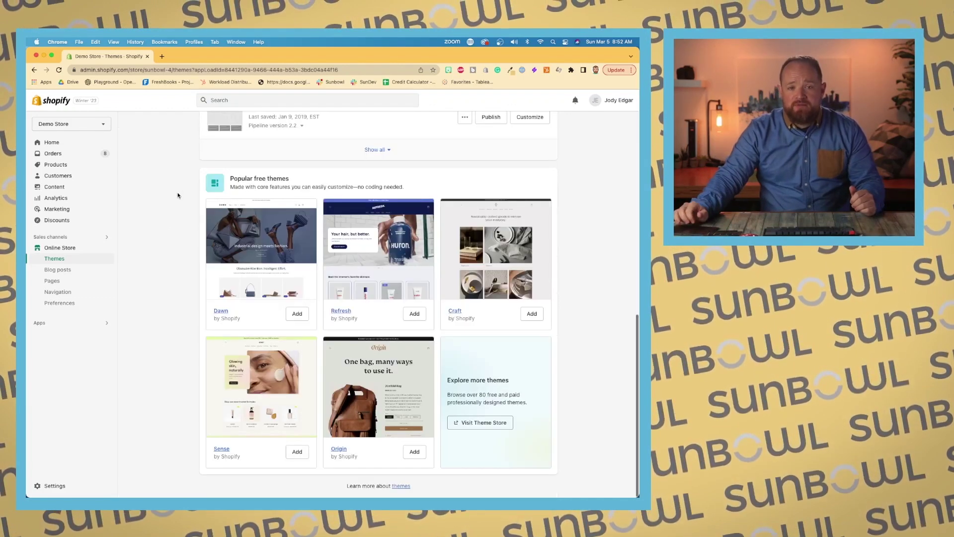
pyautogui.click(297, 314)
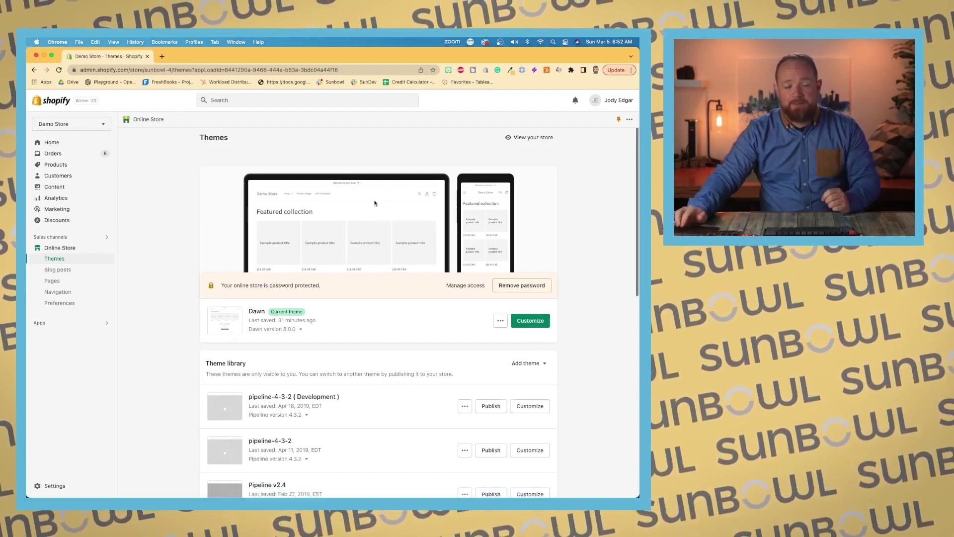
# - Launch the theme editor for the live Dawn theme from its Customize button
pyautogui.scroll(-3, 368, 223)
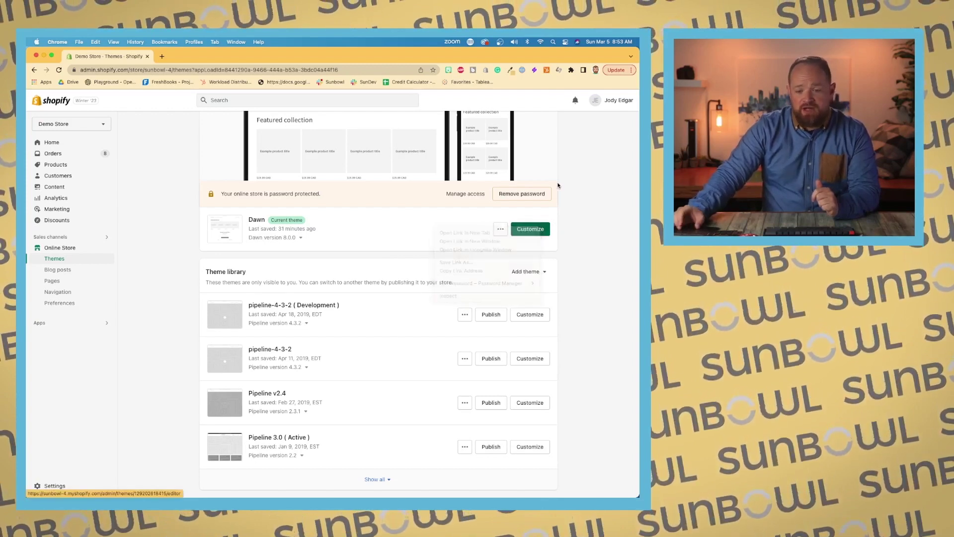
pyautogui.scroll(5, 564, 227)
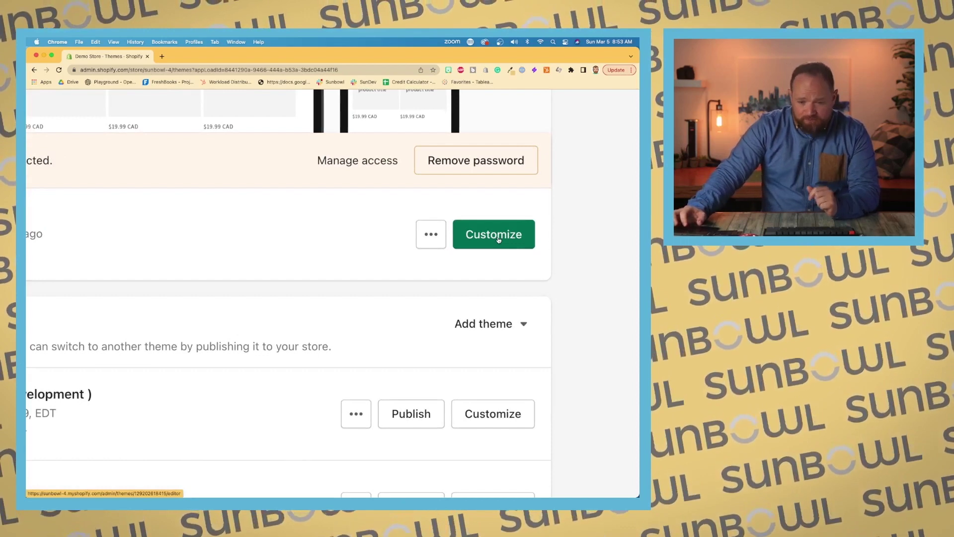
pyautogui.click(497, 237)
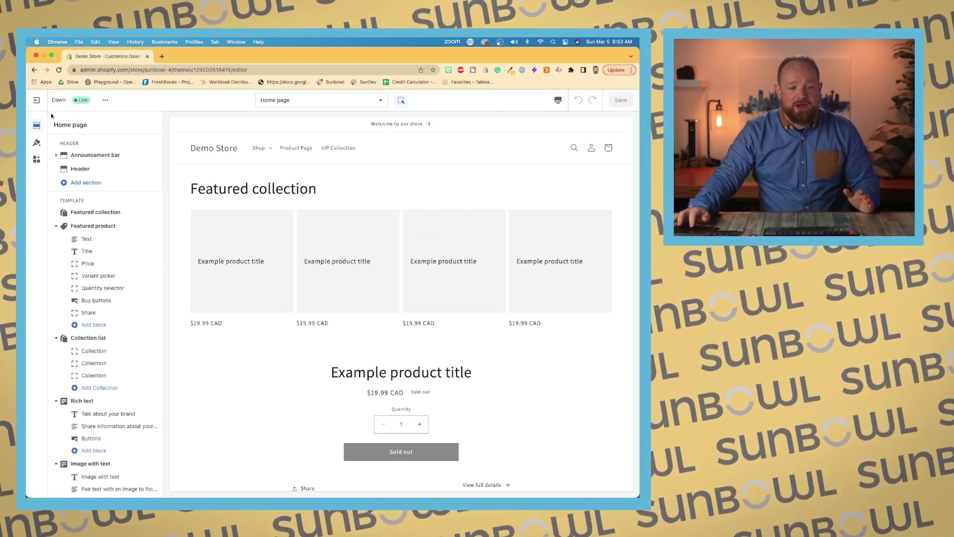
# - Scroll back up in the Dawn theme editor to the top bar and Home page section list
pyautogui.scroll(5, 52, 115)
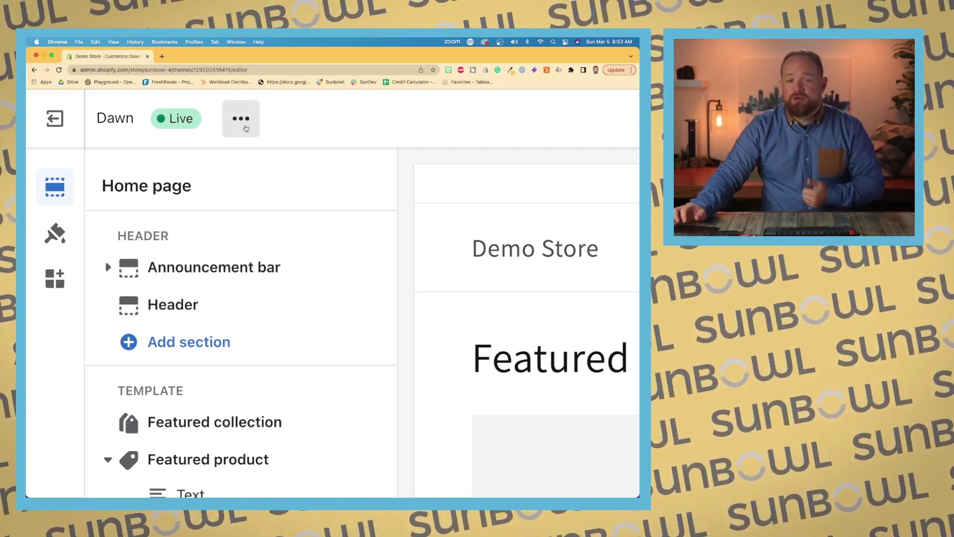
pyautogui.click(245, 128)
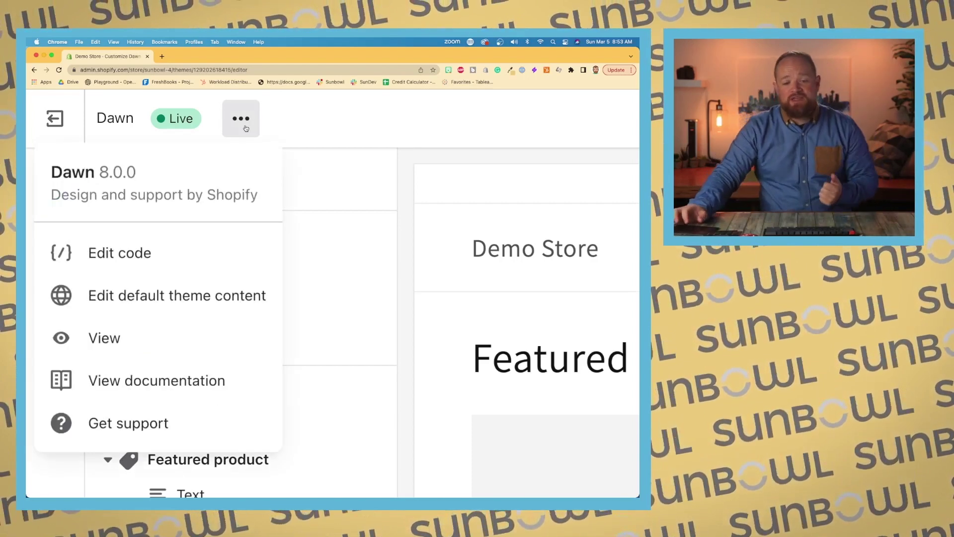
pyautogui.scroll(-1, 231, 174)
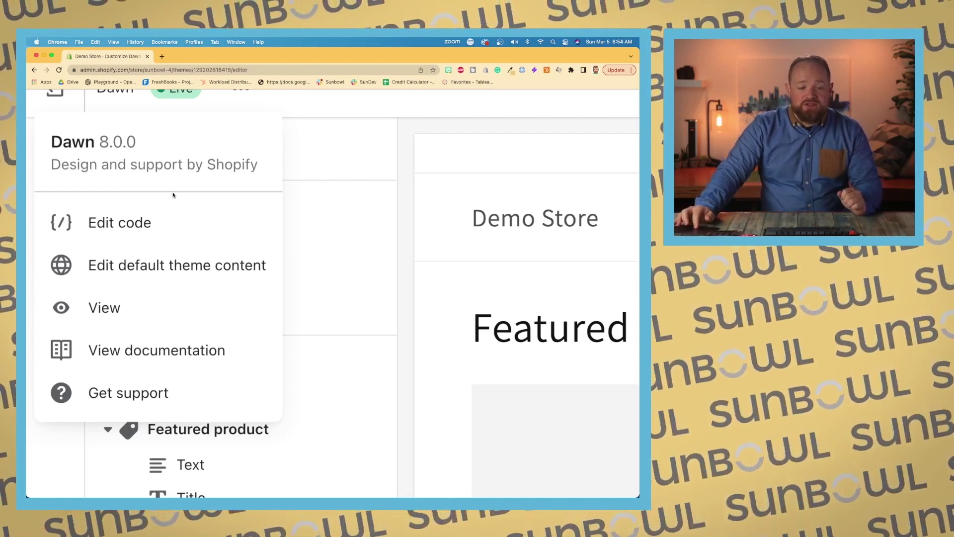
pyautogui.scroll(-1, 173, 195)
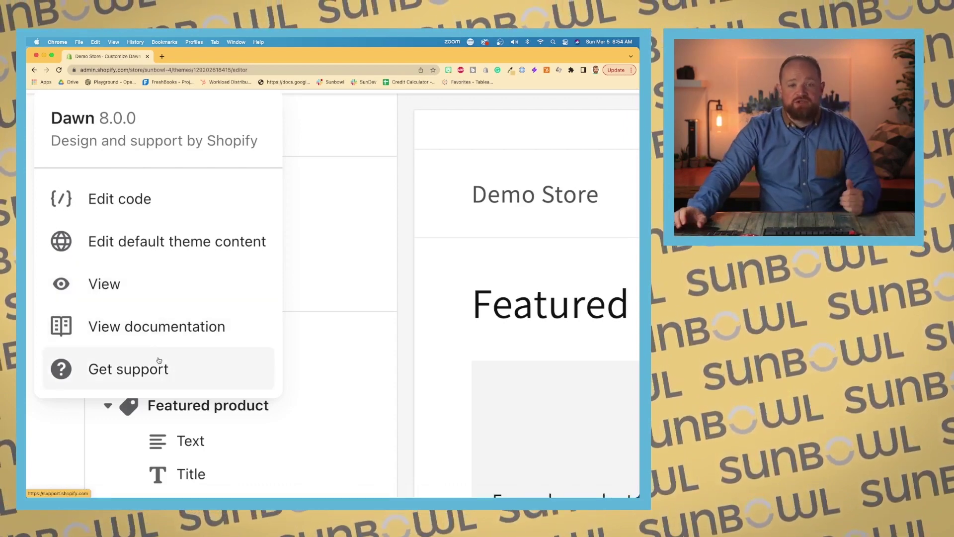
pyautogui.scroll(-5, 159, 361)
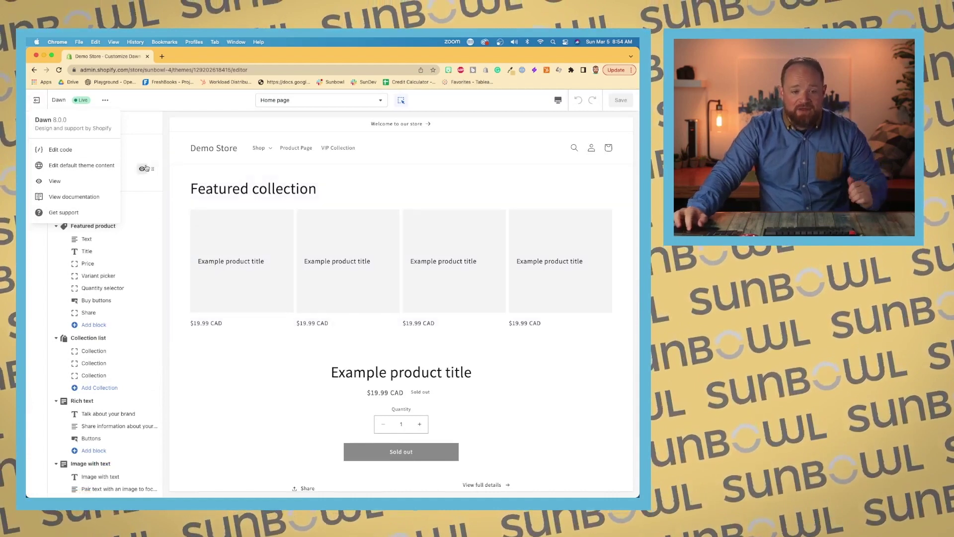
# - Dismiss the Dawn theme menu, then view the Home page dropdown's page types without switching pages
pyautogui.click(167, 126)
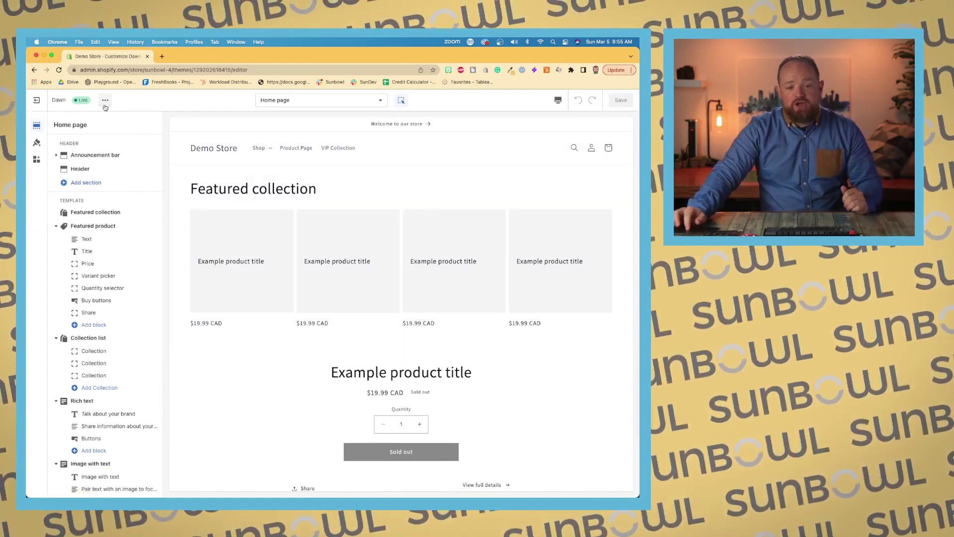
pyautogui.scroll(5, 203, 104)
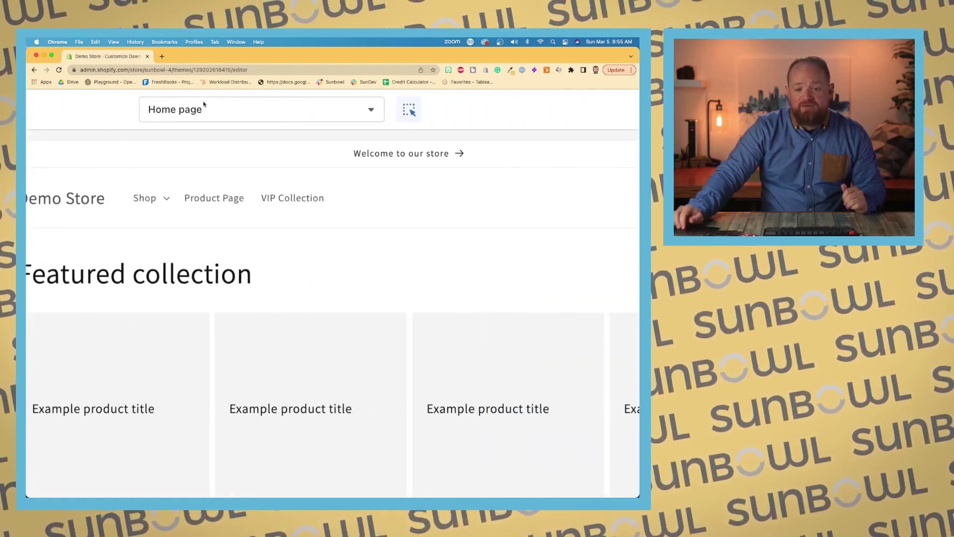
pyautogui.click(277, 120)
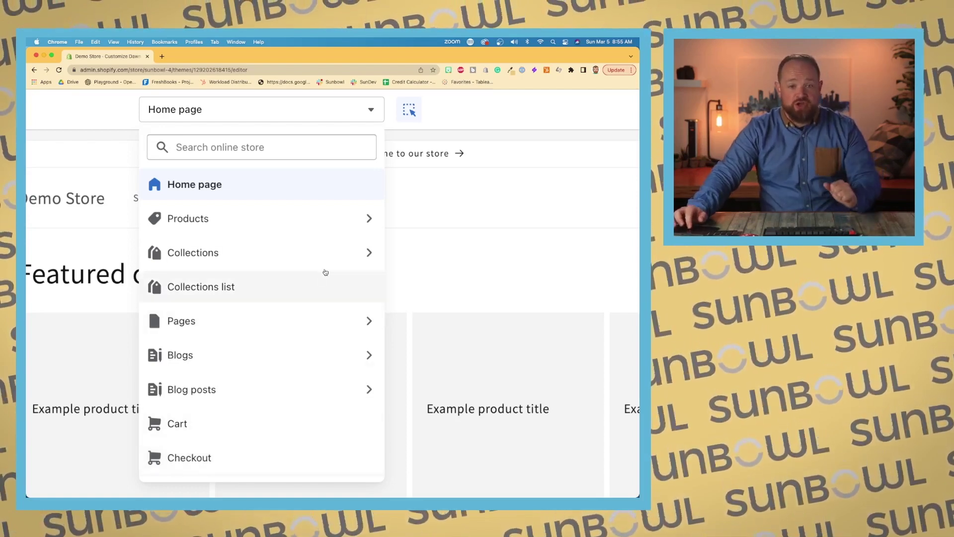
pyautogui.click(460, 120)
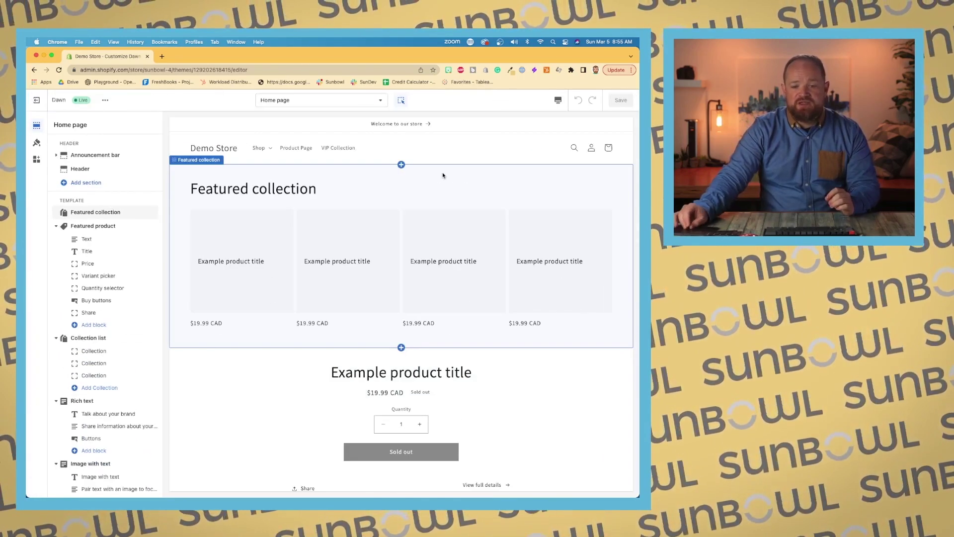
pyautogui.click(401, 100)
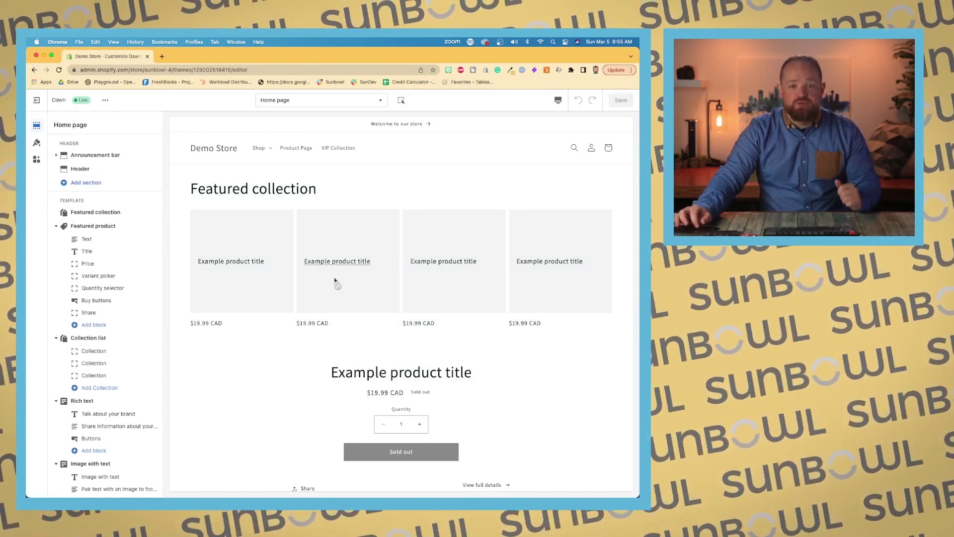
pyautogui.scroll(-1, 440, 231)
pyautogui.scroll(1, 438, 229)
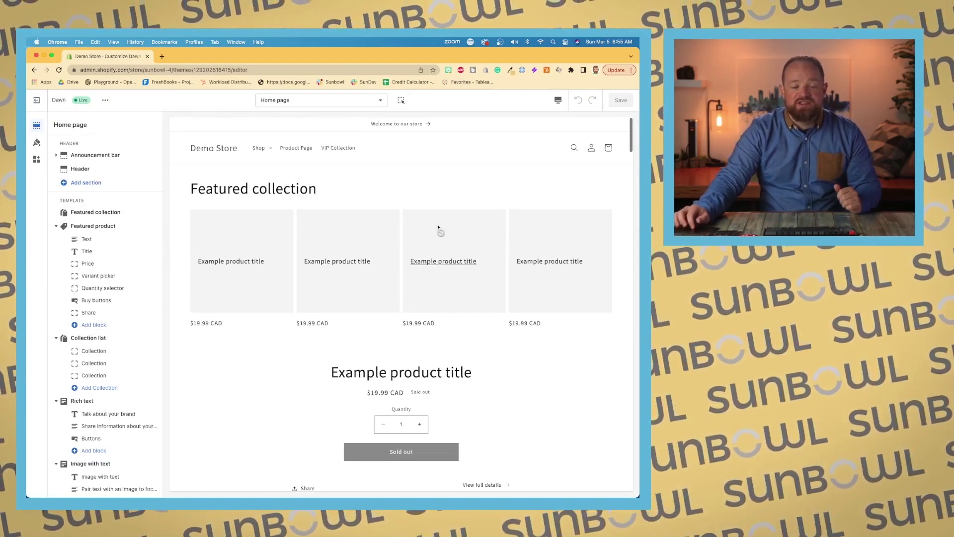
pyautogui.click(401, 100)
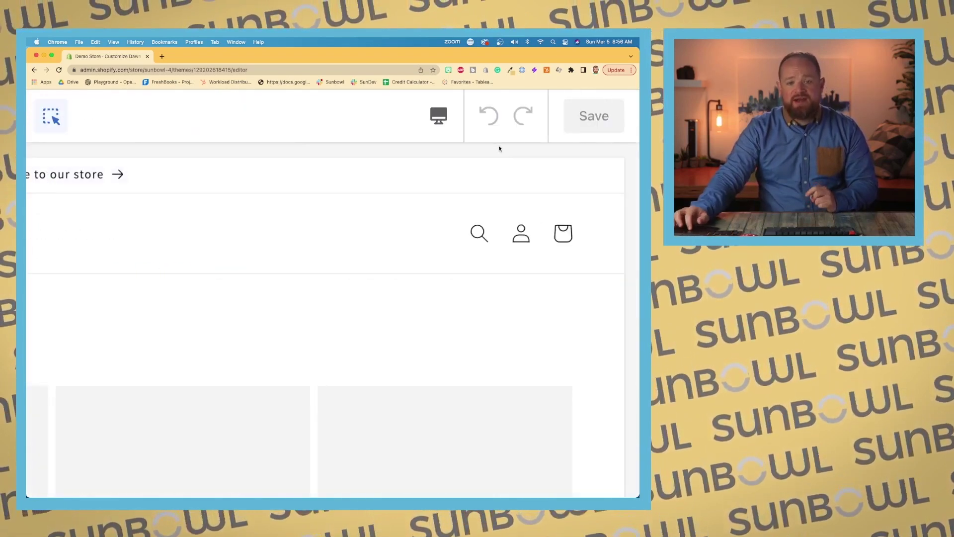
# - Switch the preview device from Desktop to Mobile and reset the browser zoom
pyautogui.click(439, 118)
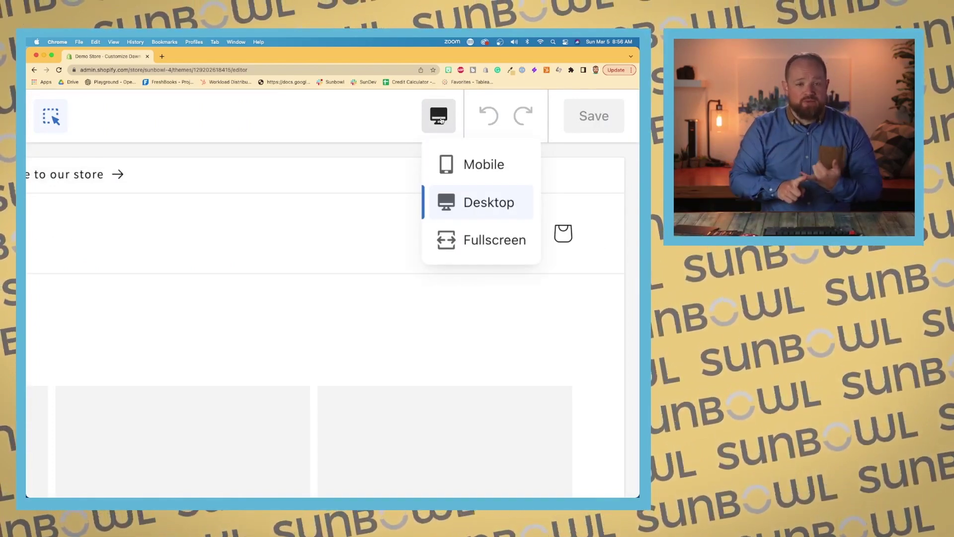
pyautogui.click(470, 169)
pyautogui.press('super+0')
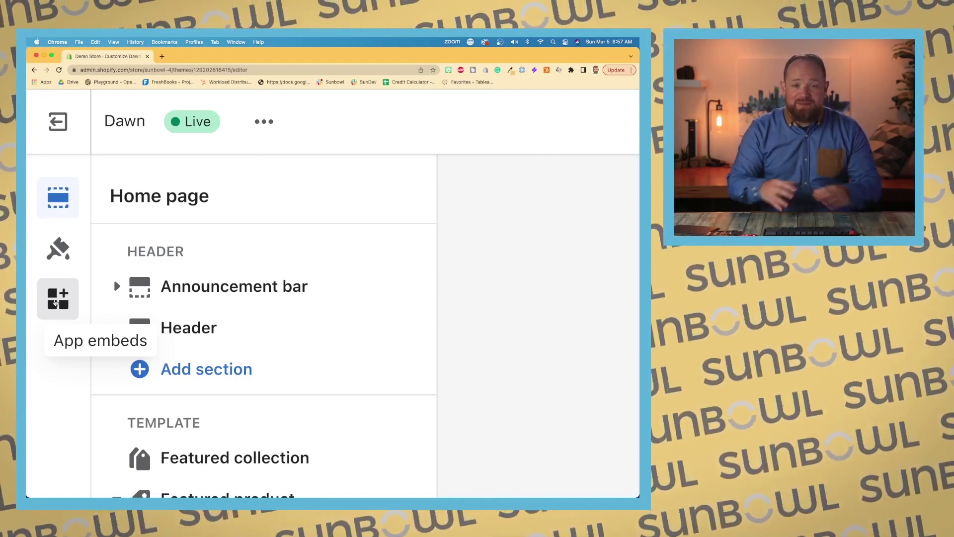
pyautogui.press('super+0')
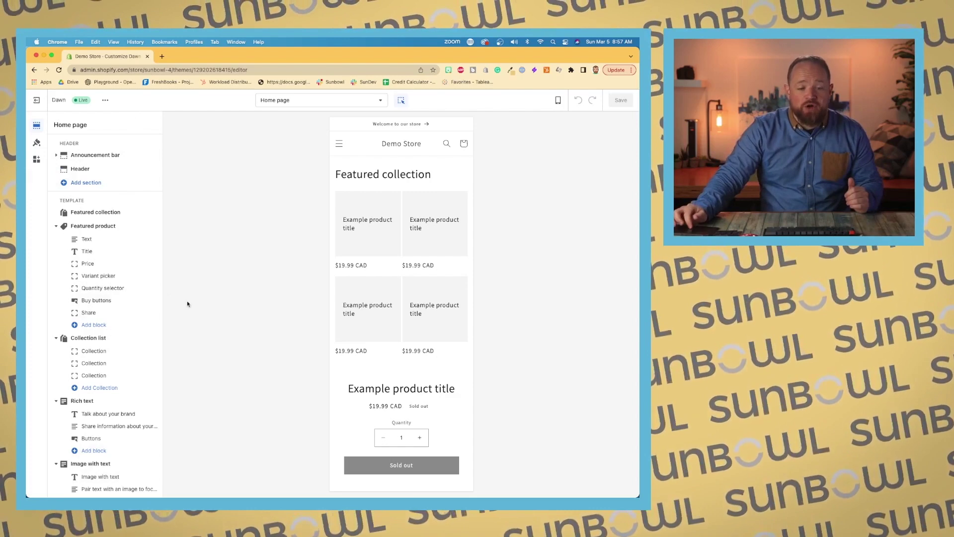
# - Select the Featured product's Text block to view its Vendor, Uppercase settings
pyautogui.click(101, 243)
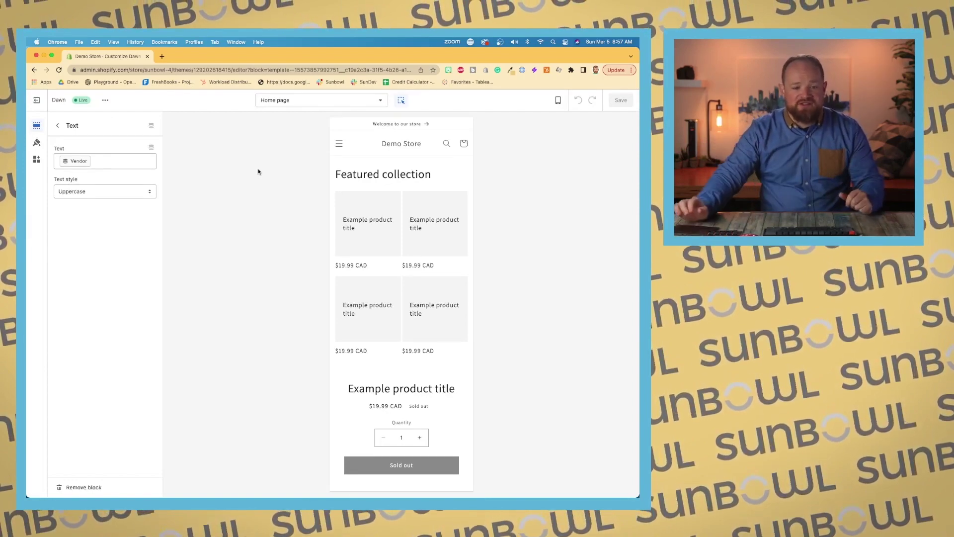
# - Leave the Text block settings for the Home page section list via the back arrow
pyautogui.click(57, 124)
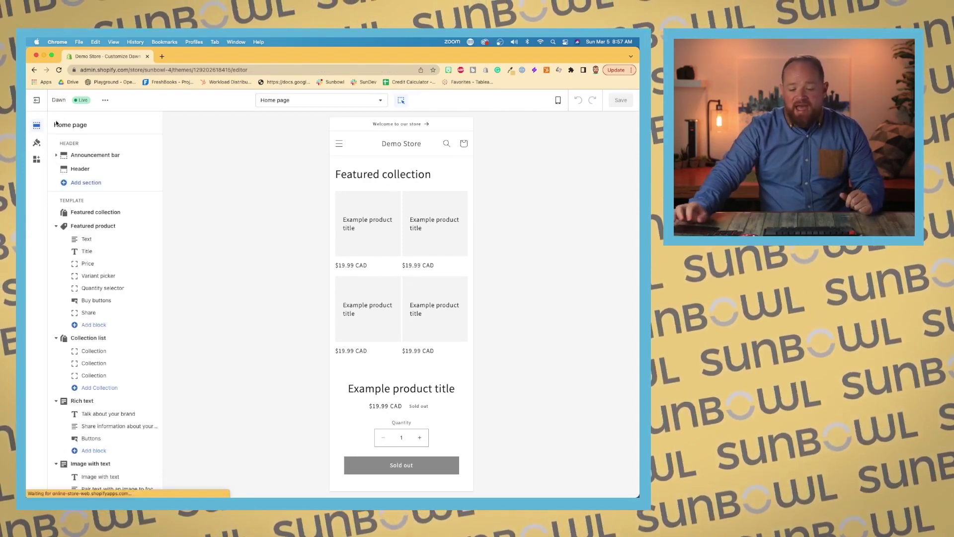